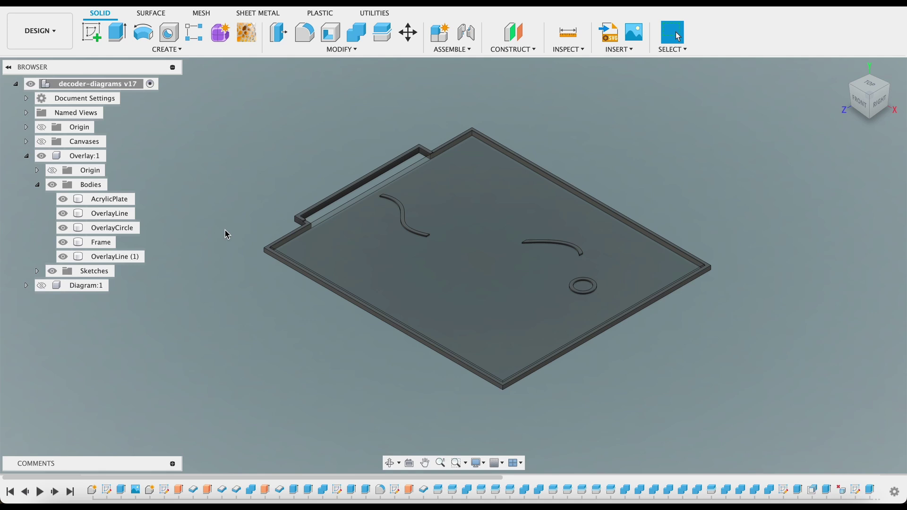
# Hide the AcrylicPlate body, leaving the frame, both curves and the circle visible
pyautogui.click(124, 229)
pyautogui.click(113, 214)
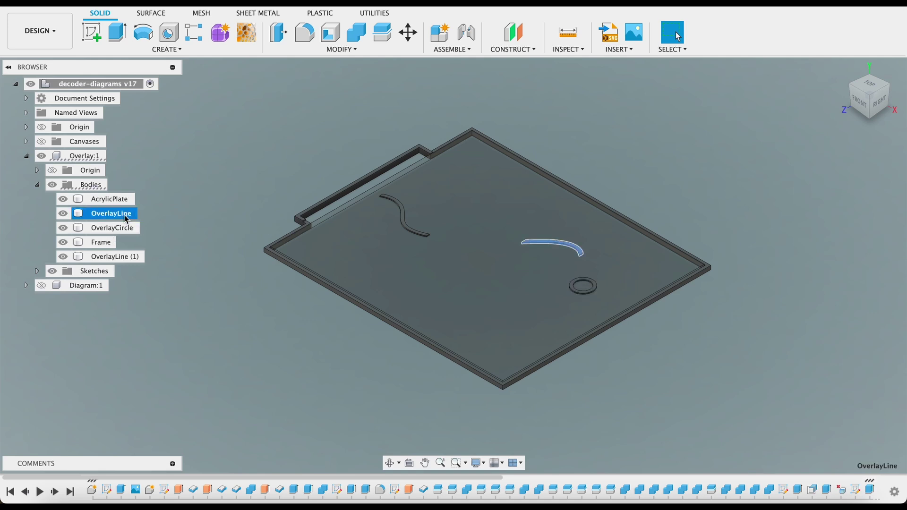
pyautogui.click(112, 259)
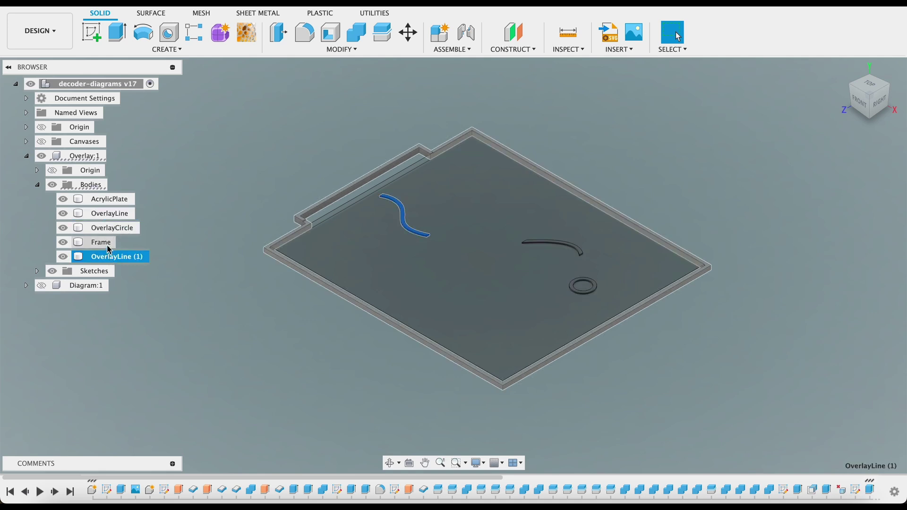
pyautogui.click(108, 244)
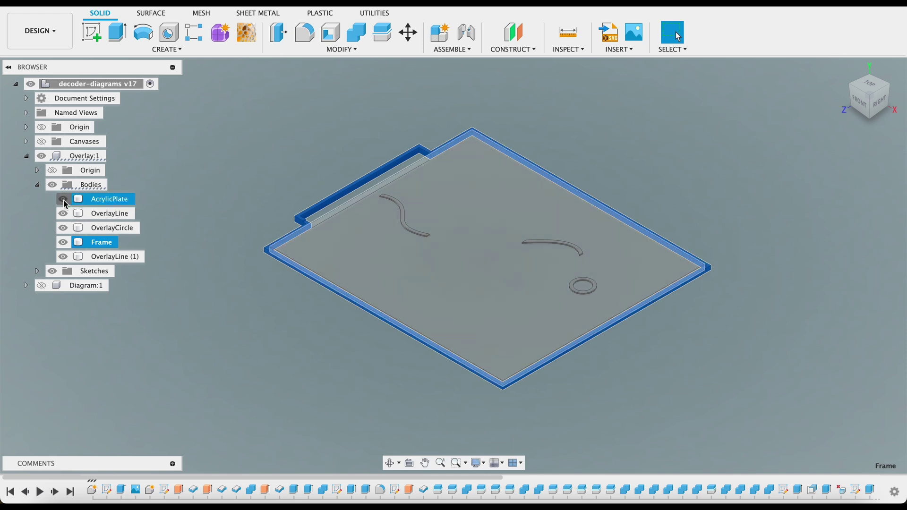
pyautogui.click(63, 198)
pyautogui.click(229, 323)
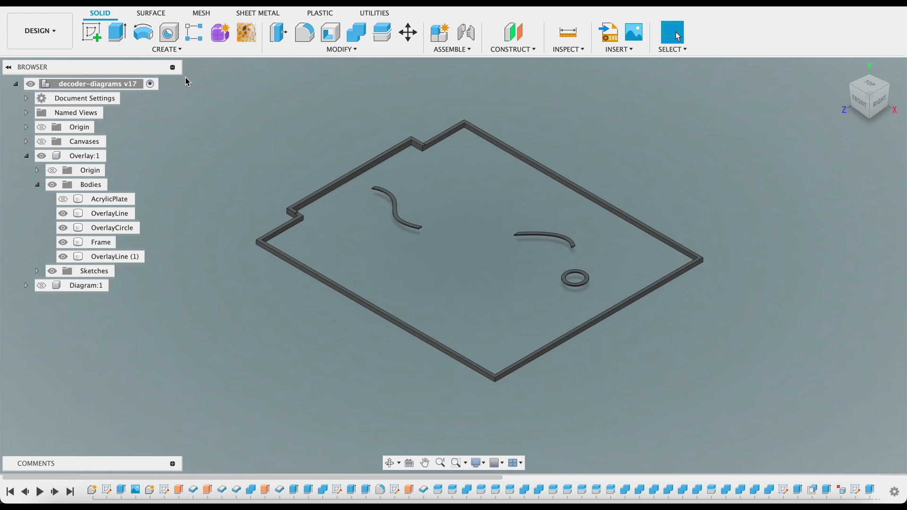
# Tessellate OverlayLine, OverlayCircle, OverlayLine (1) and Frame into Medium-refinement meshes
pyautogui.click(201, 14)
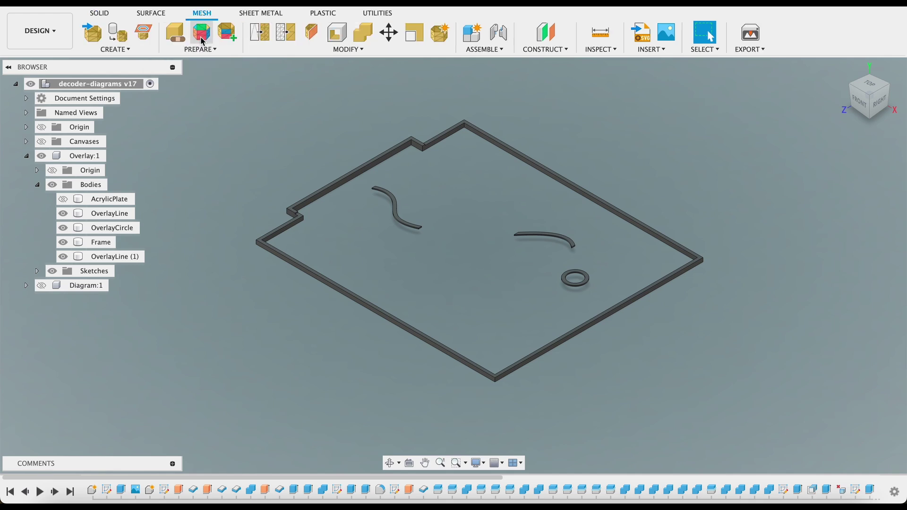
pyautogui.click(118, 33)
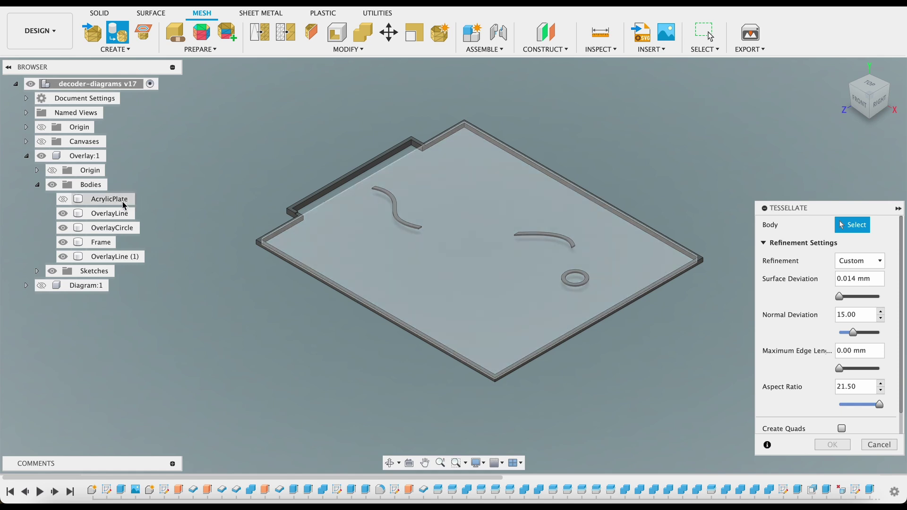
pyautogui.click(117, 215)
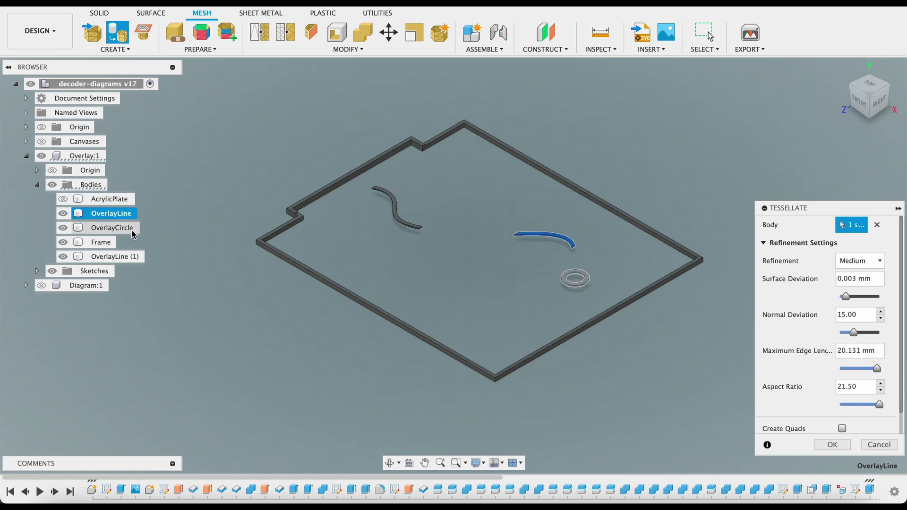
pyautogui.click(133, 230)
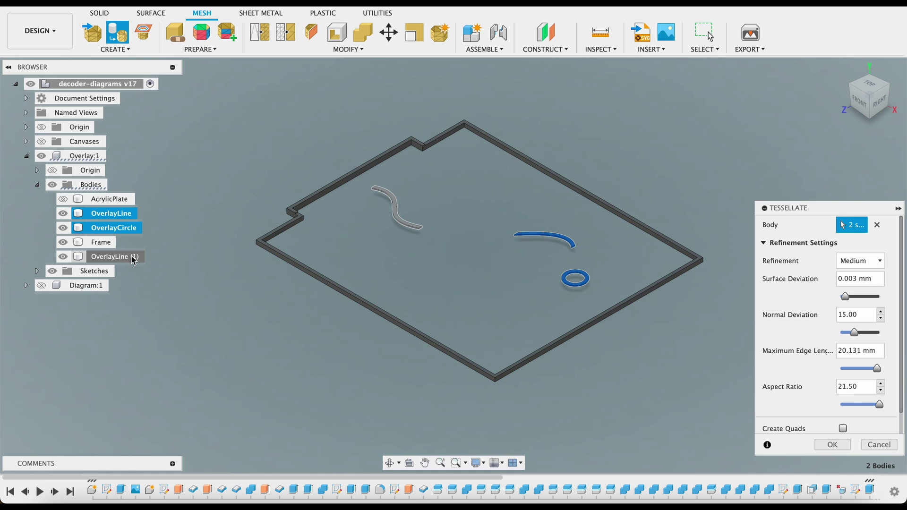
pyautogui.click(132, 257)
pyautogui.click(101, 242)
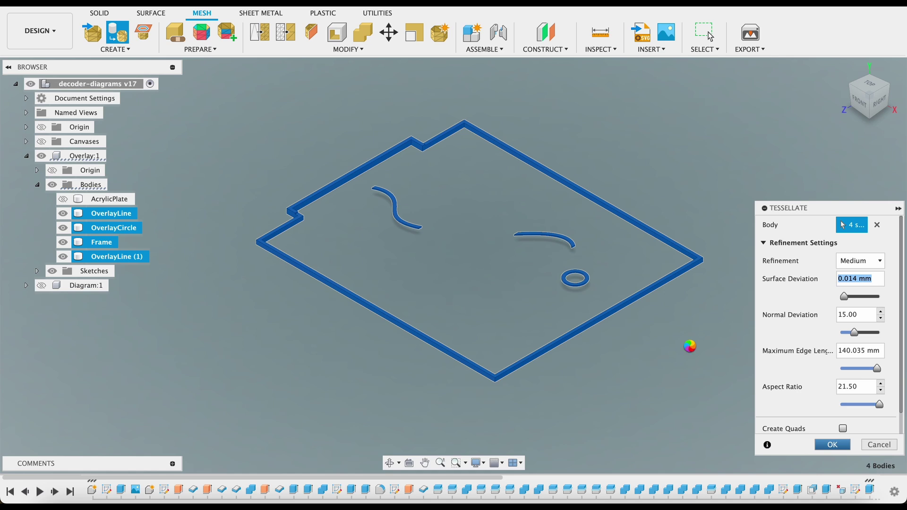
pyautogui.press('Return')
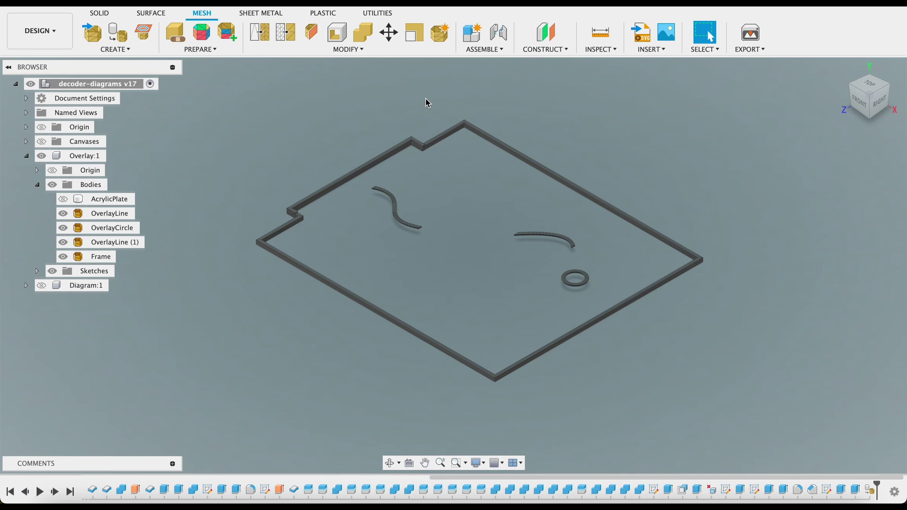
# Combine the S-curve, arc and circle meshes into the Frame mesh as a Join
pyautogui.write('s')
pyautogui.write('combine')
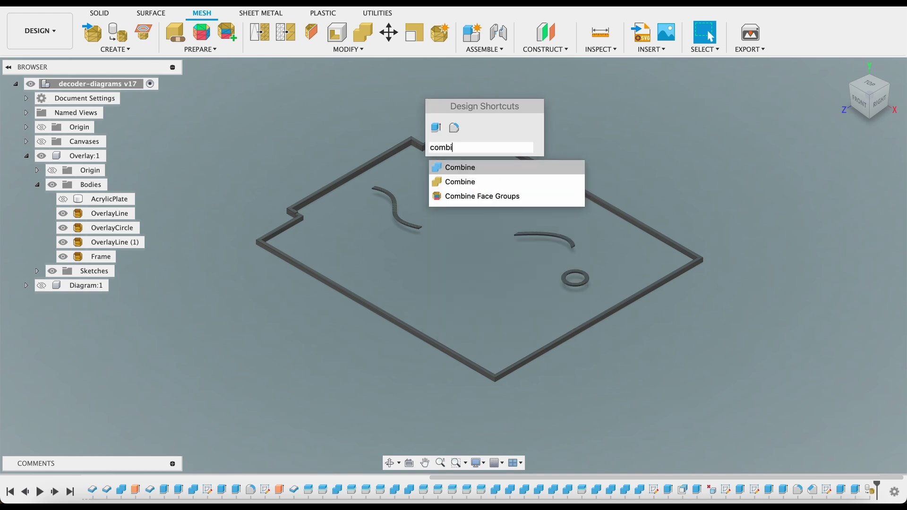
pyautogui.click(462, 184)
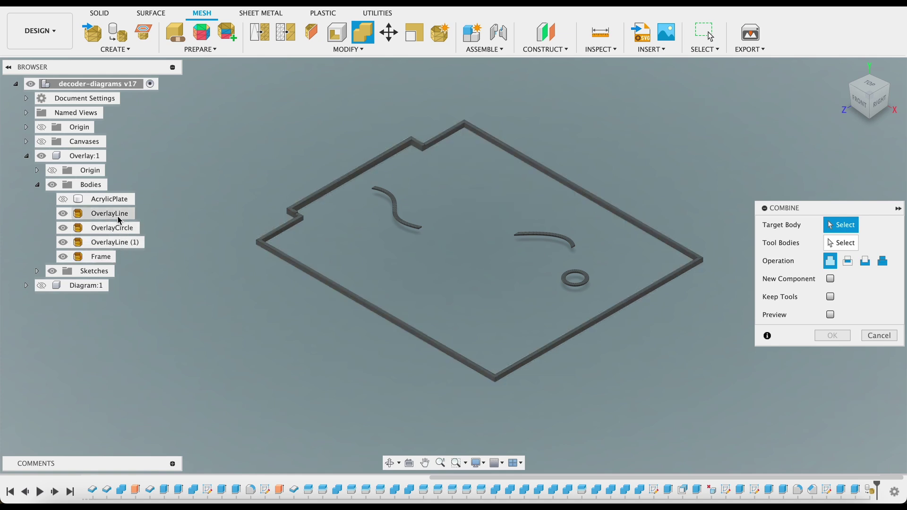
pyautogui.click(104, 256)
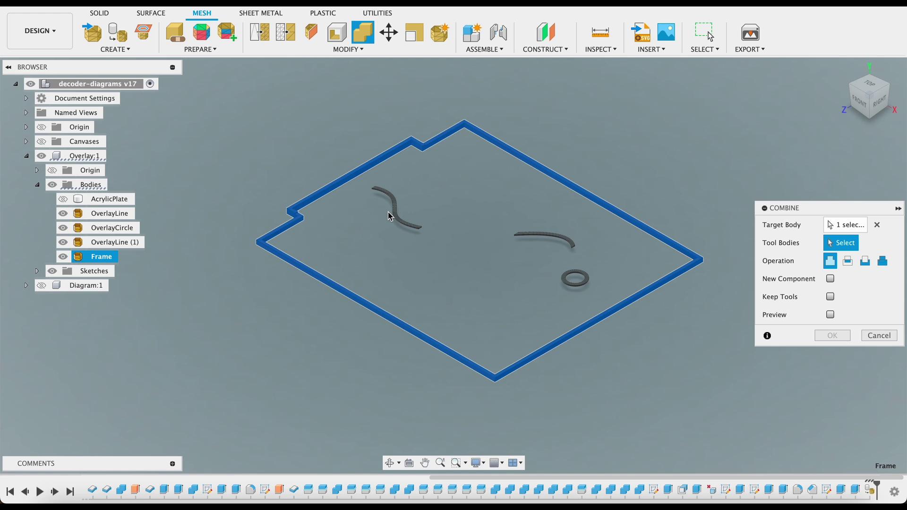
pyautogui.click(382, 197)
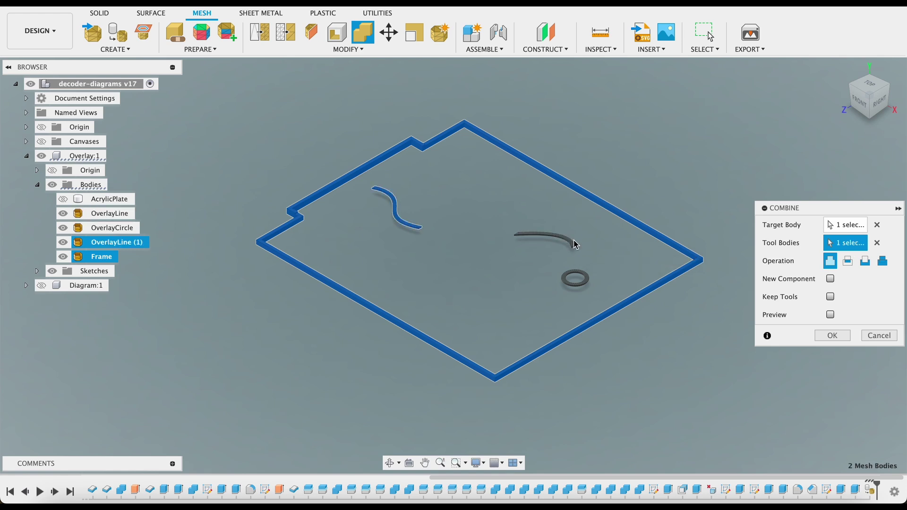
pyautogui.click(575, 256)
pyautogui.click(585, 276)
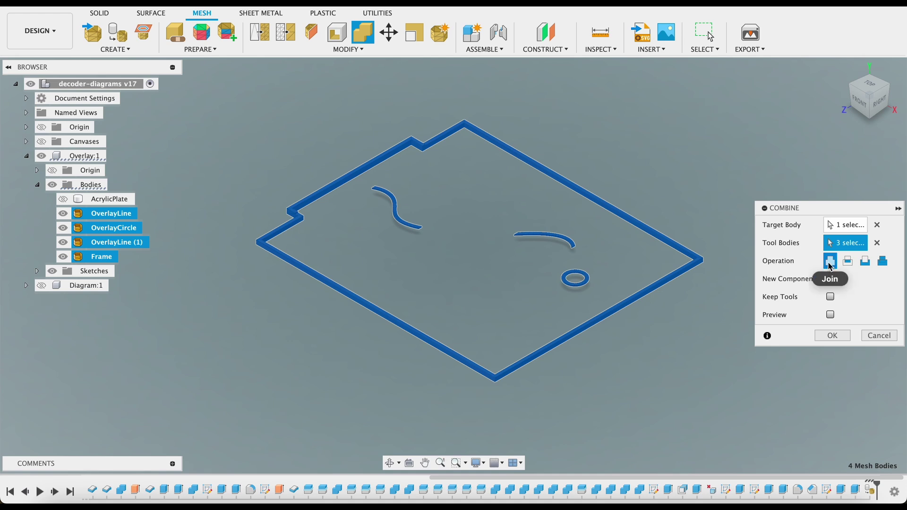
pyautogui.click(842, 338)
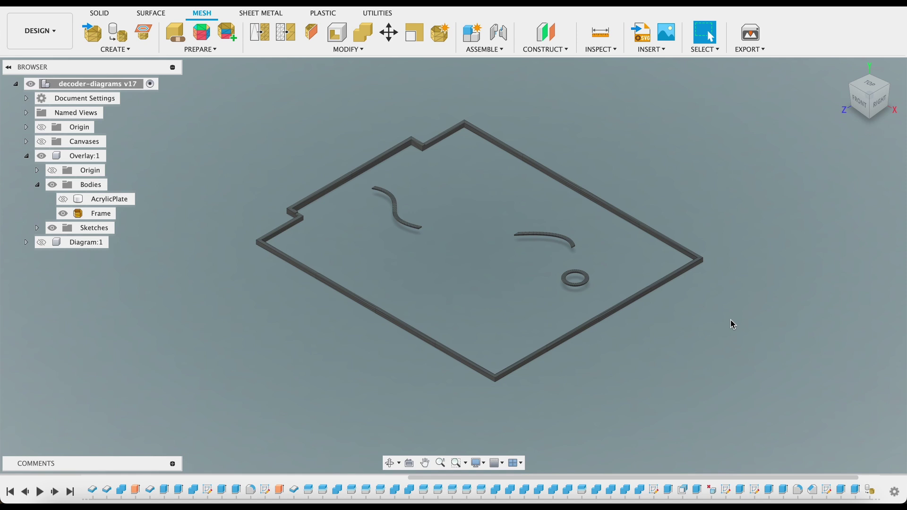
# Save the combined Frame body as a 3MF mesh
pyautogui.click(104, 215)
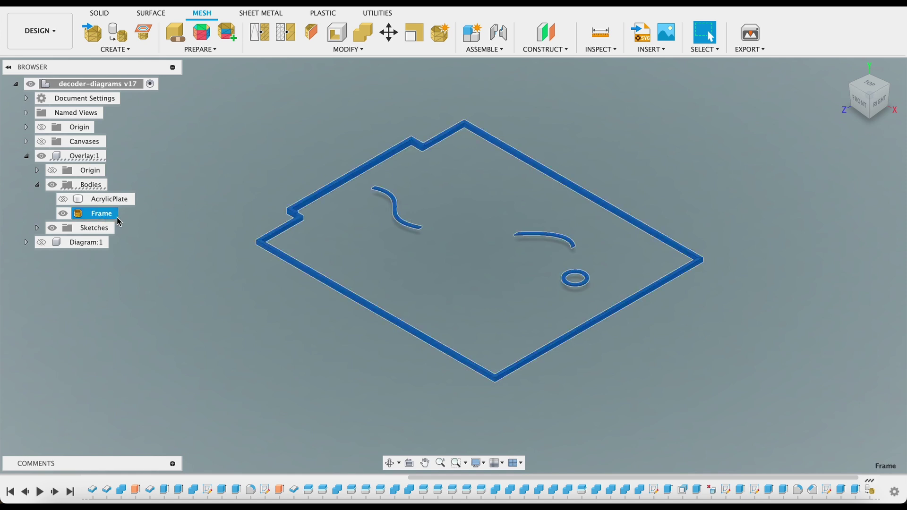
pyautogui.rightClick(105, 218)
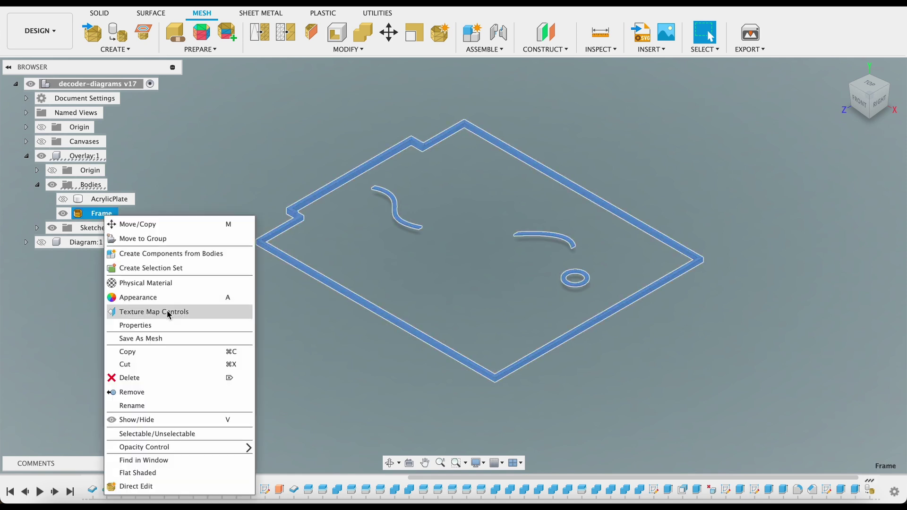
pyautogui.click(180, 340)
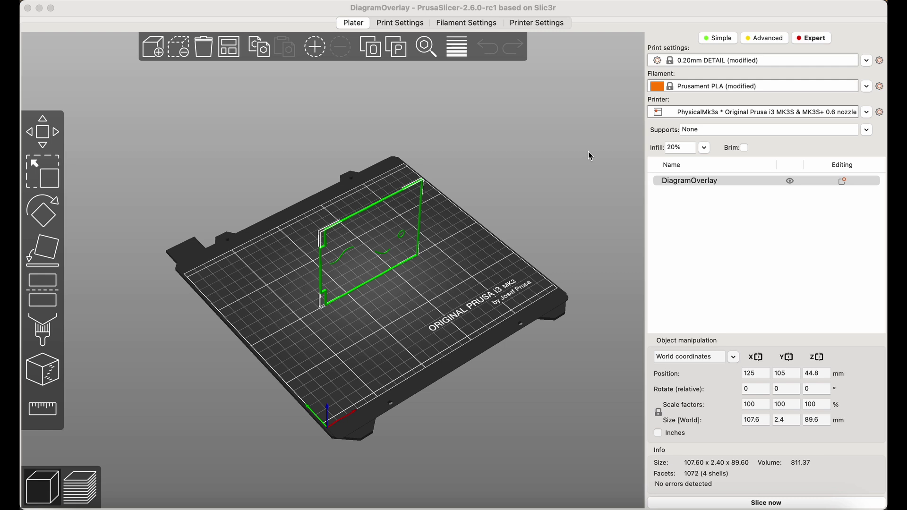
# Lay the DiagramOverlay plate flat on the bed on its broad face
pyautogui.click(608, 7)
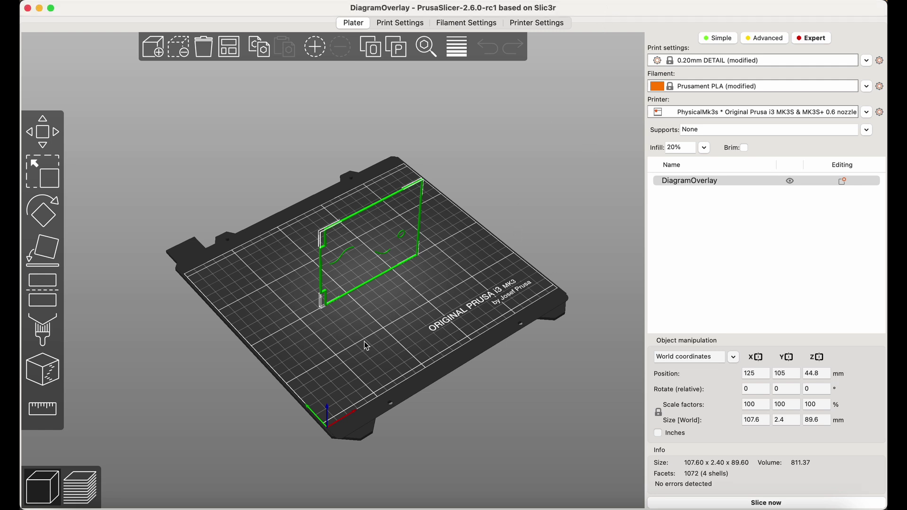
pyautogui.moveTo(344, 341); pyautogui.dragTo(367, 352)
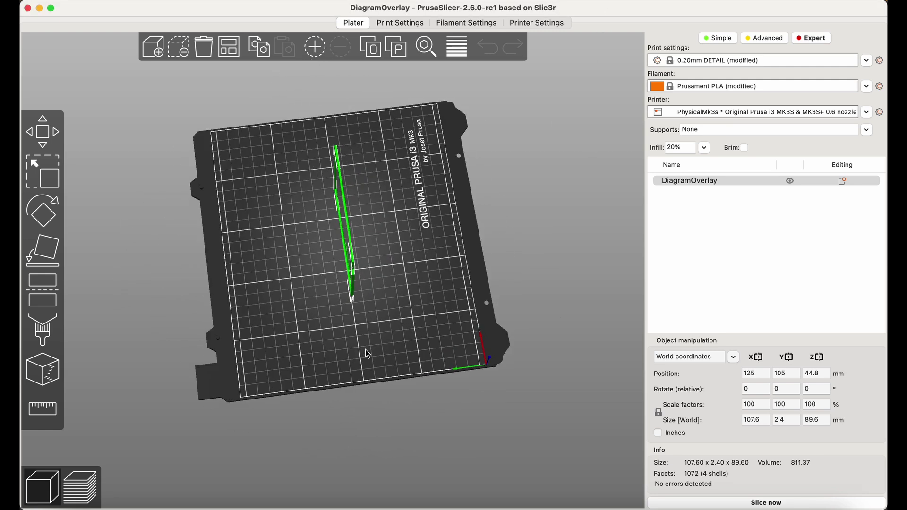
pyautogui.scroll(5, 368, 352)
pyautogui.moveTo(514, 353); pyautogui.dragTo(492, 354)
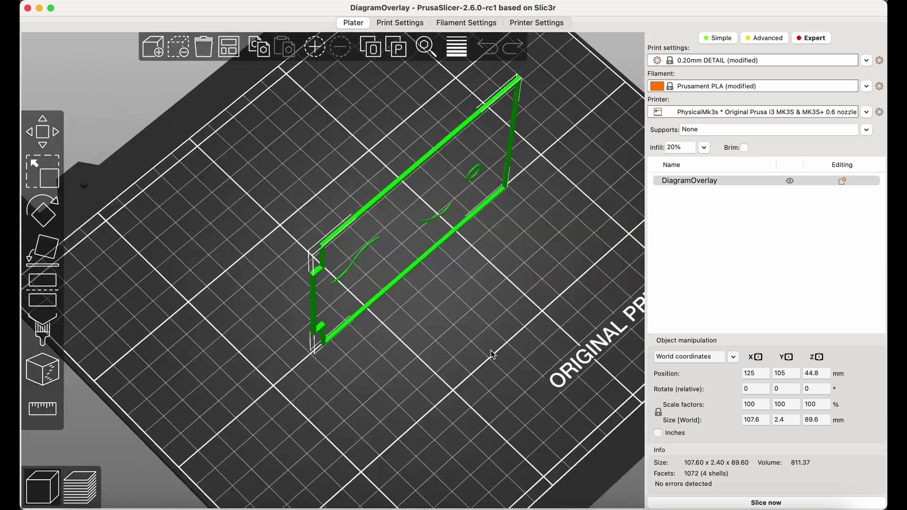
pyautogui.click(47, 264)
pyautogui.click(397, 273)
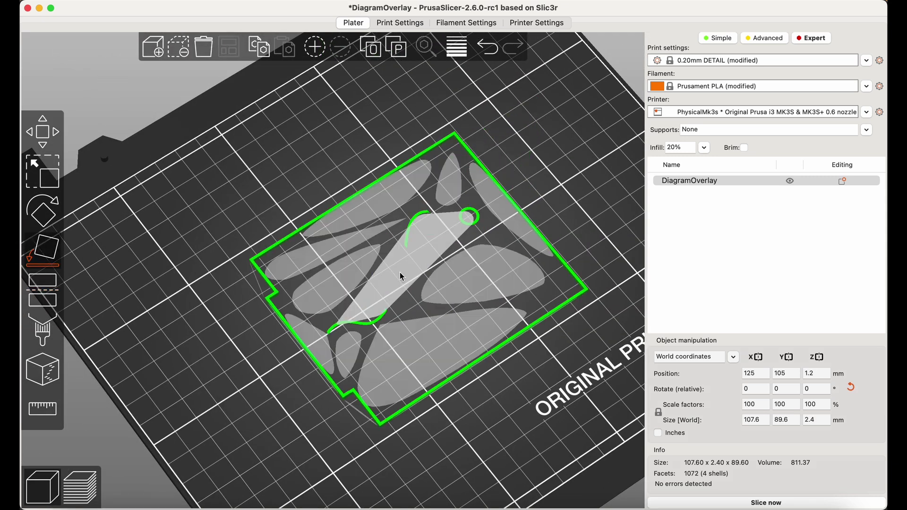
pyautogui.click(40, 243)
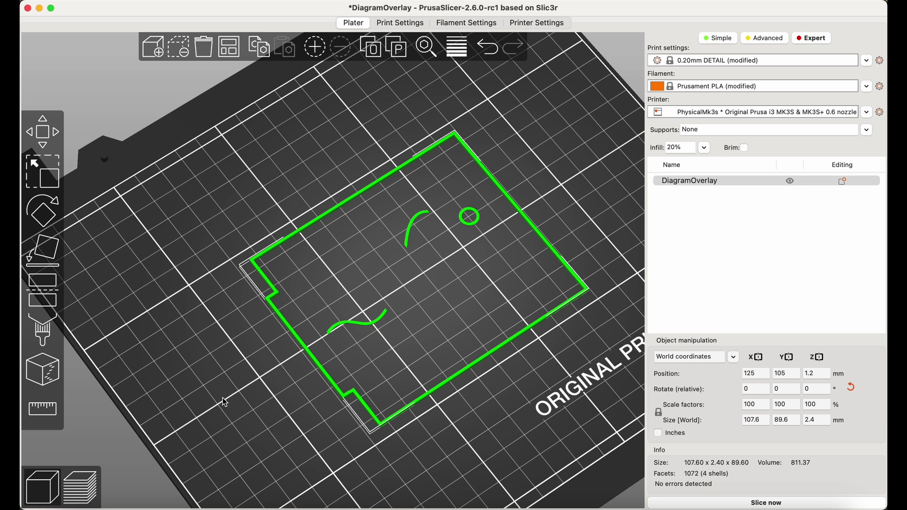
# Recentre the view on the flat model and open the Print Settings
pyautogui.moveTo(224, 402); pyautogui.dragTo(203, 360)
pyautogui.scroll(5, 189, 349)
pyautogui.scroll(-5, 202, 359)
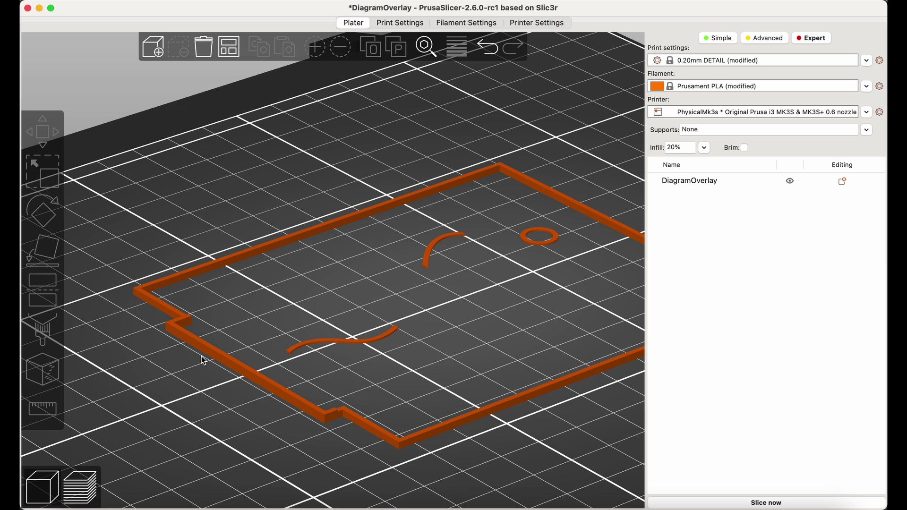
pyautogui.moveTo(307, 396); pyautogui.dragTo(253, 429, button='right')
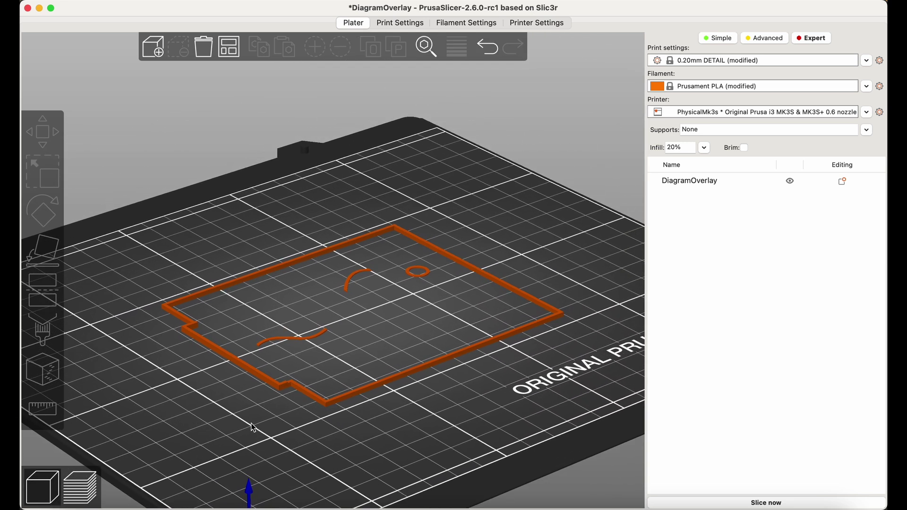
pyautogui.click(403, 24)
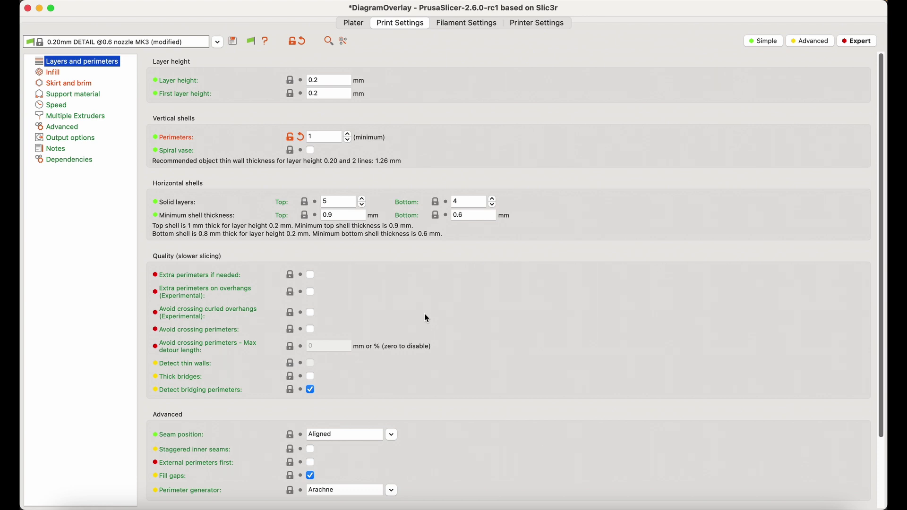
# Change Extruder 1 retraction Lift Z from 0.2 to 0.4 mm
pyautogui.press('super+f')
pyautogui.write('z')
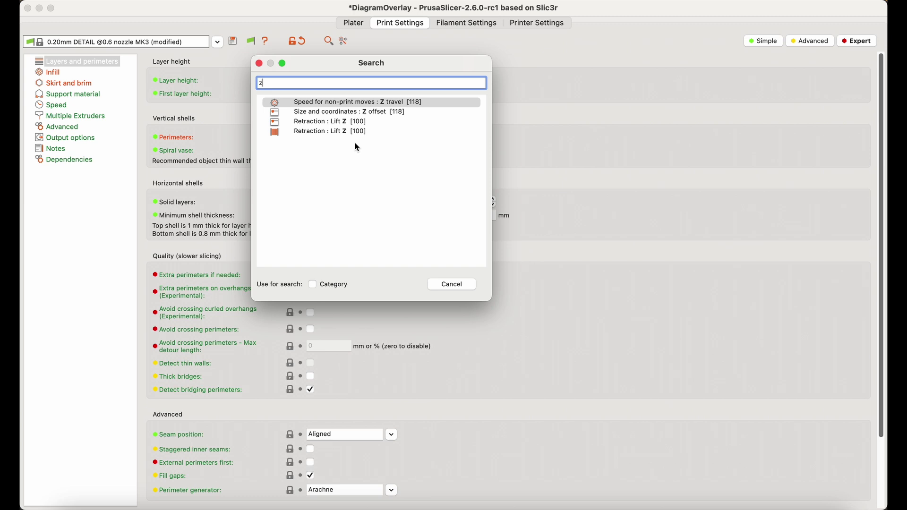
pyautogui.click(328, 122)
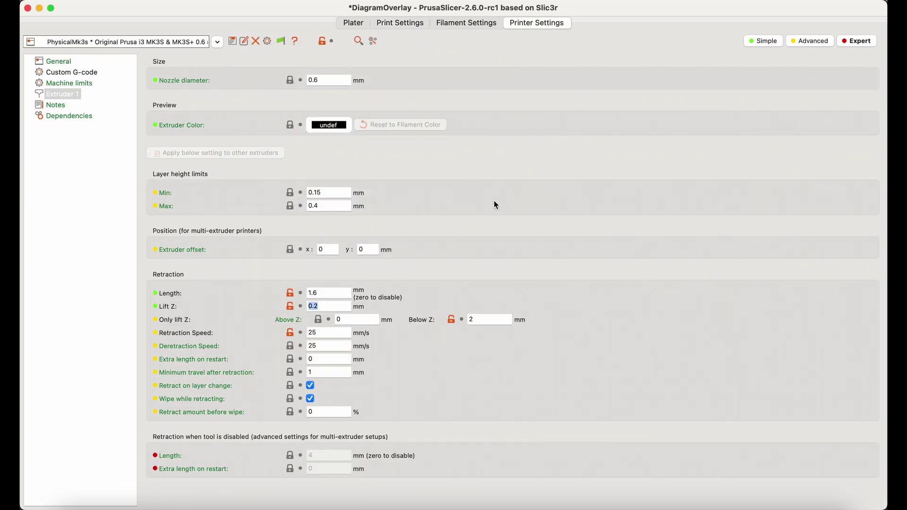
pyautogui.click(330, 306)
pyautogui.press('BackSpace')
pyautogui.press('Return')
# Slice DiagramOverlay from the Plater: about 5 minutes and 1.10 g of filament
pyautogui.click(362, 22)
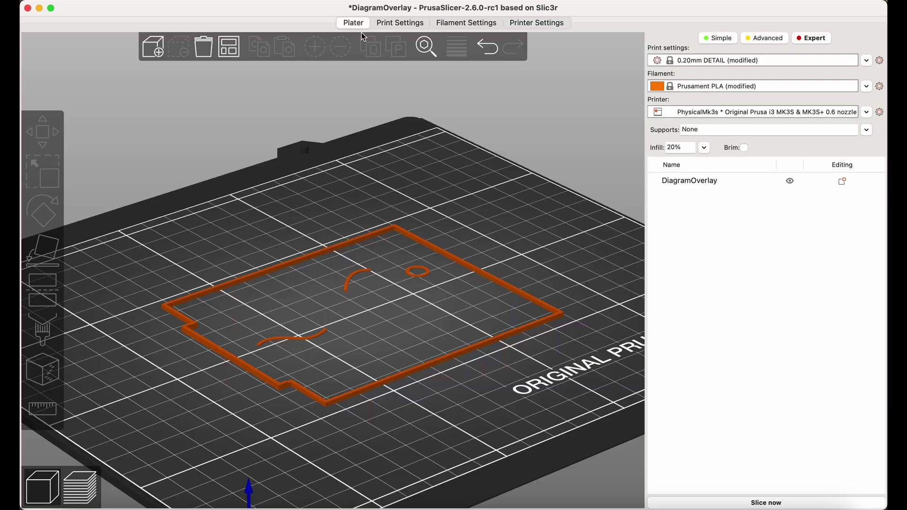
pyautogui.click(389, 25)
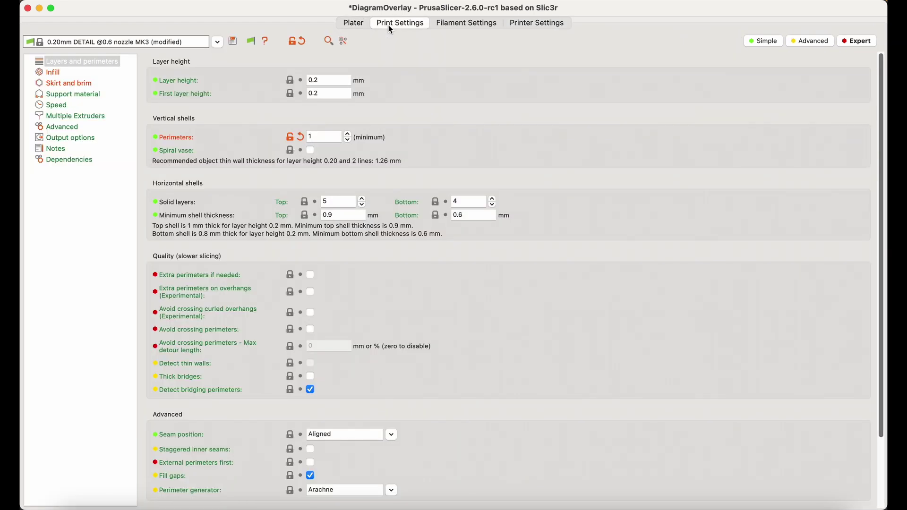
pyautogui.click(353, 23)
pyautogui.click(718, 499)
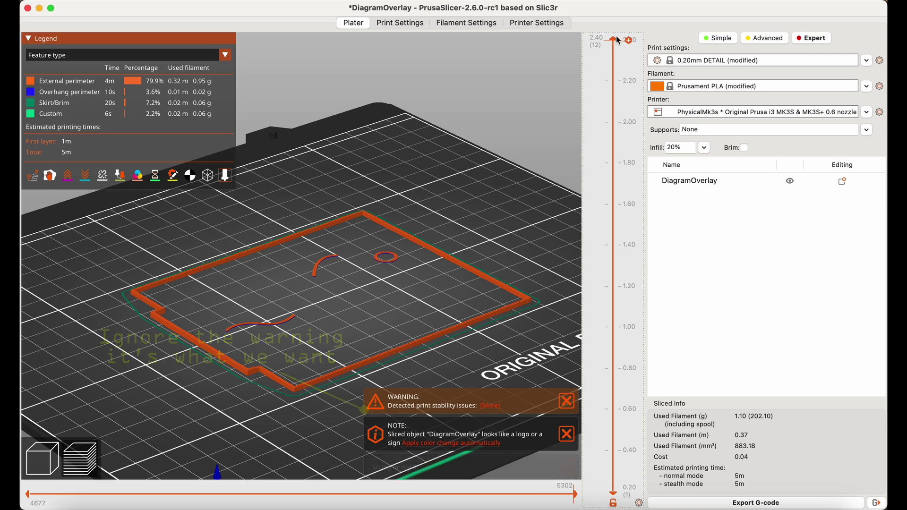
# Add a colour change at layer 1.80 mm, then show all layers to the top
pyautogui.scroll(-1, 613, 39)
pyautogui.moveTo(617, 94); pyautogui.dragTo(605, 261)
pyautogui.scroll(6, 345, 300)
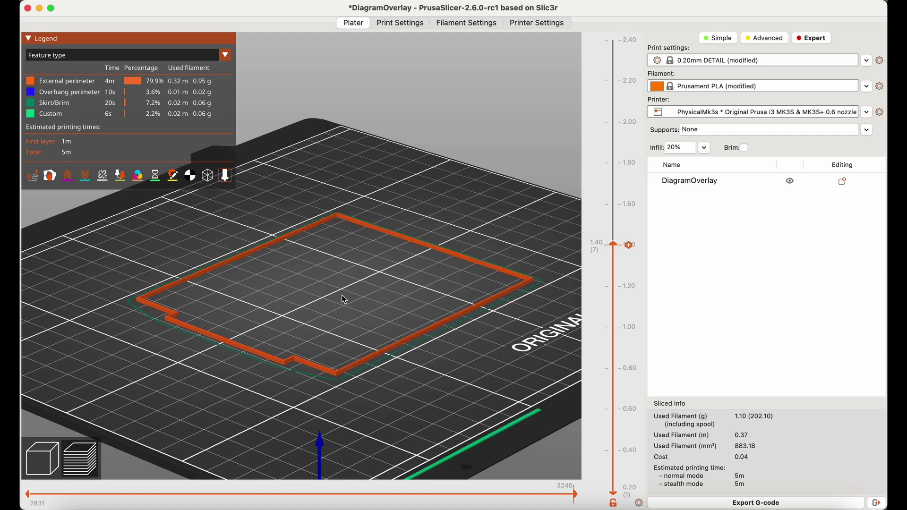
pyautogui.moveTo(393, 266); pyautogui.dragTo(403, 217, button='right')
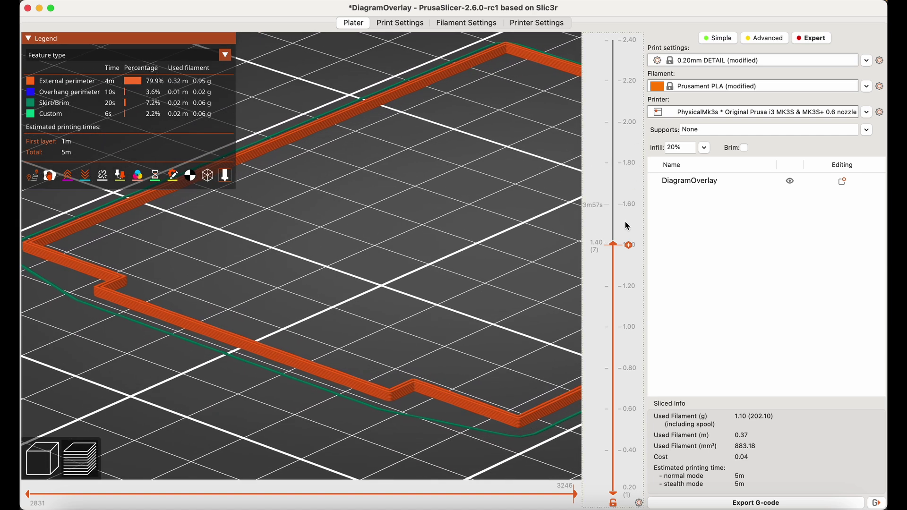
pyautogui.moveTo(615, 247); pyautogui.dragTo(608, 182)
pyautogui.click(629, 163)
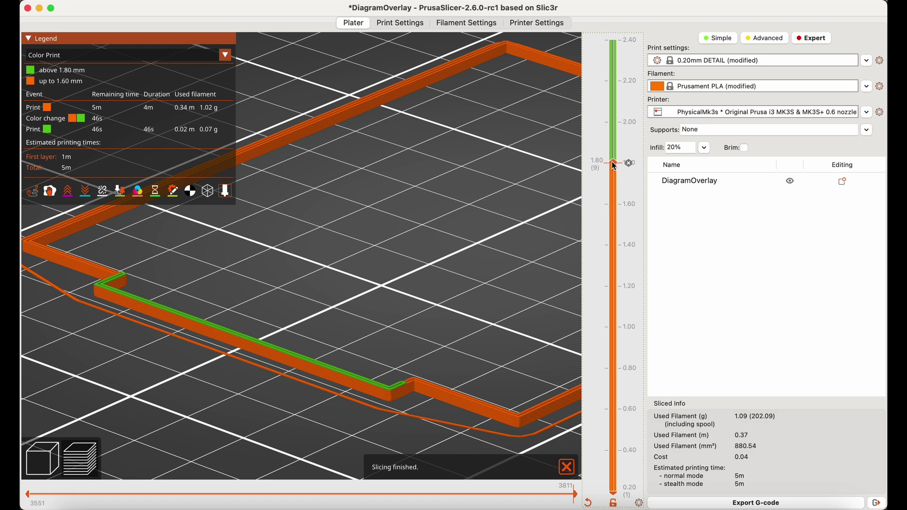
pyautogui.moveTo(614, 165); pyautogui.dragTo(619, 21)
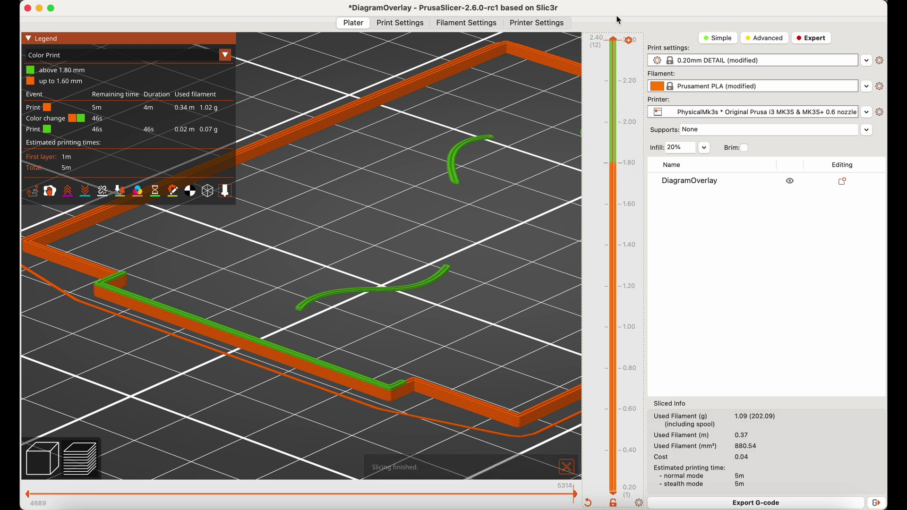
pyautogui.scroll(-10, 496, 221)
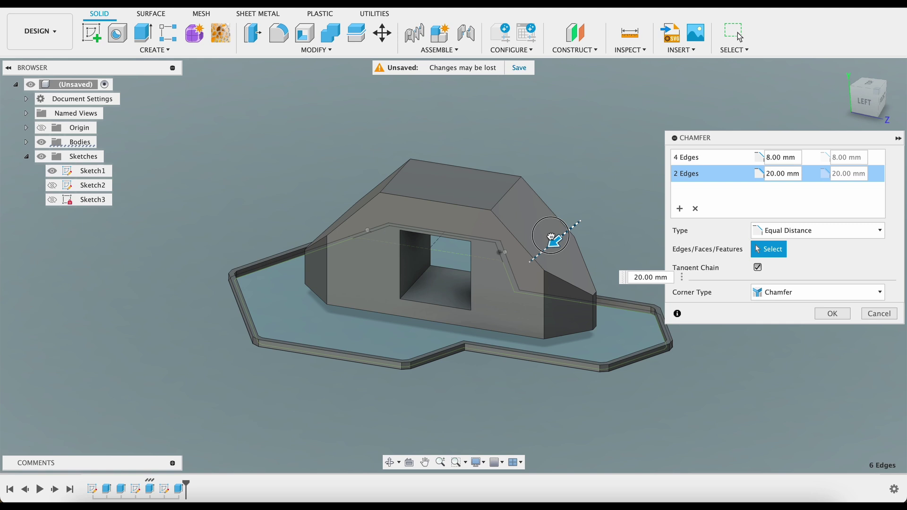
# Apply equal-distance chamfers: four edges at 8 mm, two edges at 20 mm
pyautogui.click(832, 314)
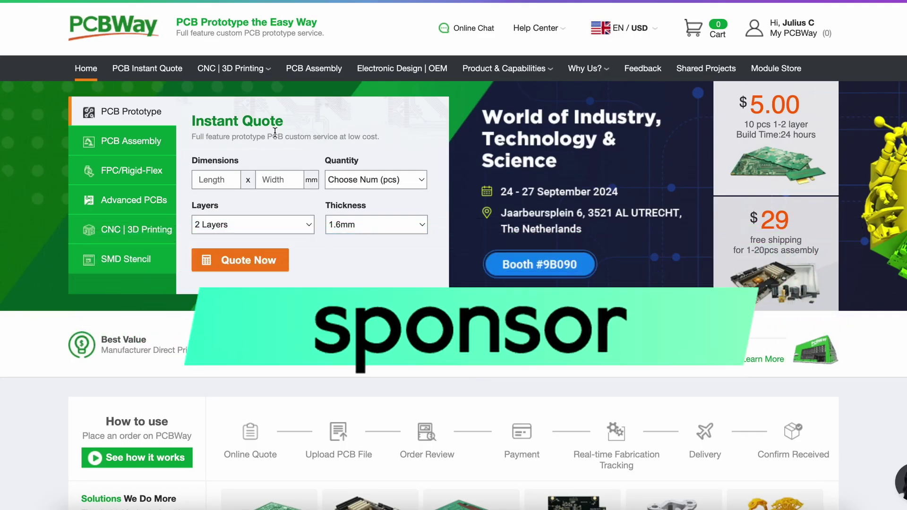
# Upload ai-unit v16.step for a CNC machining quote and check it in 3D preview
pyautogui.moveTo(232, 69)
pyautogui.click(213, 114)
pyautogui.moveTo(906, 331); pyautogui.dragTo(602, 280)
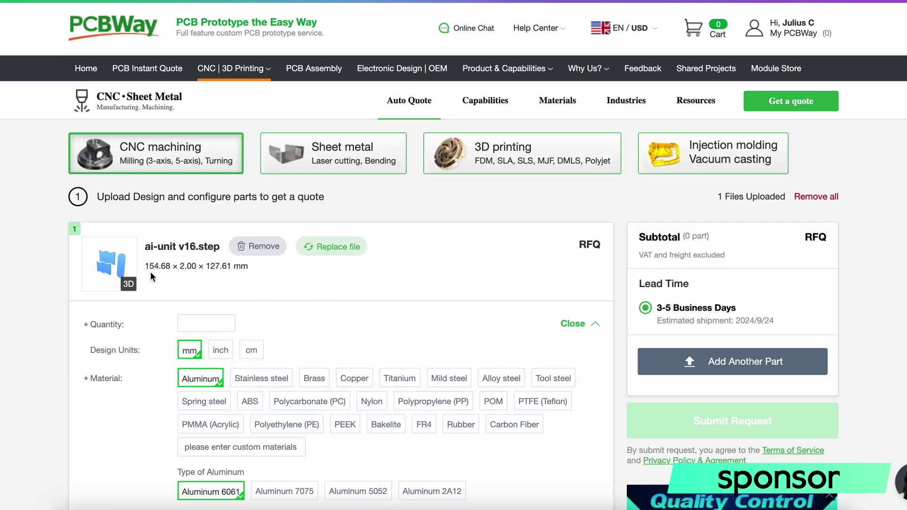
pyautogui.click(118, 284)
pyautogui.moveTo(285, 253); pyautogui.dragTo(269, 243)
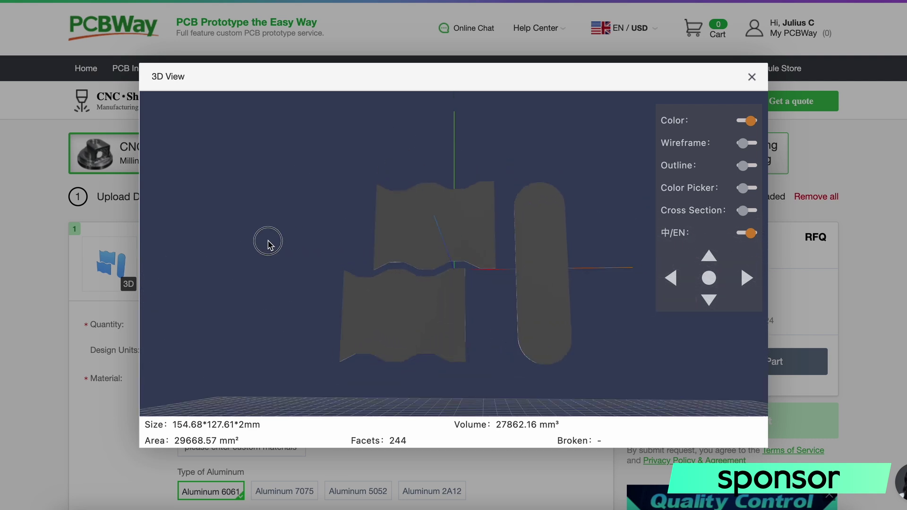
pyautogui.press('Escape')
pyautogui.scroll(-6, 276, 336)
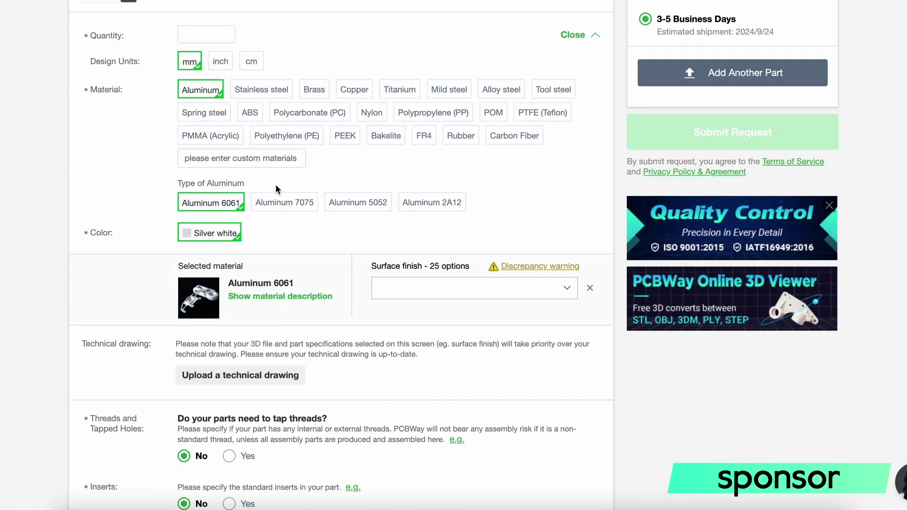
# Choose PMMA (Acrylic) with Standard (As-Milled) finish and submit the quote request
pyautogui.click(222, 137)
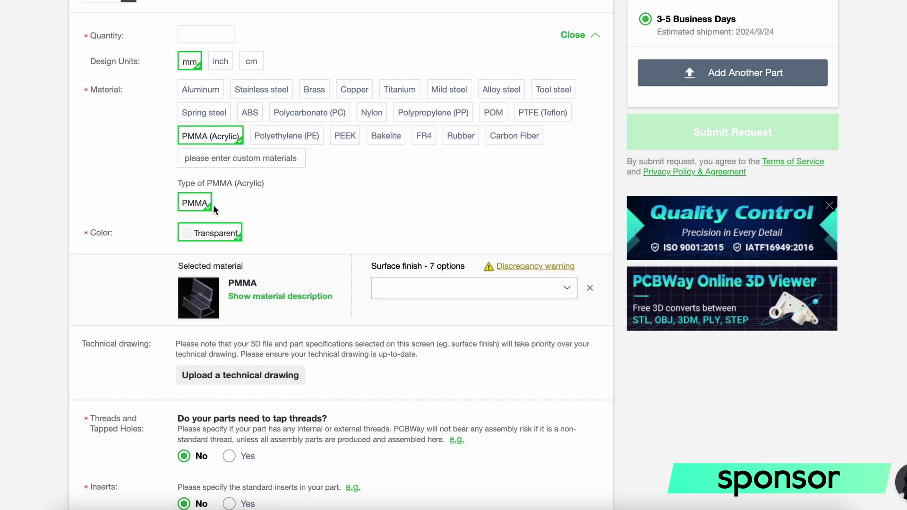
pyautogui.click(250, 302)
pyautogui.scroll(-8, 255, 300)
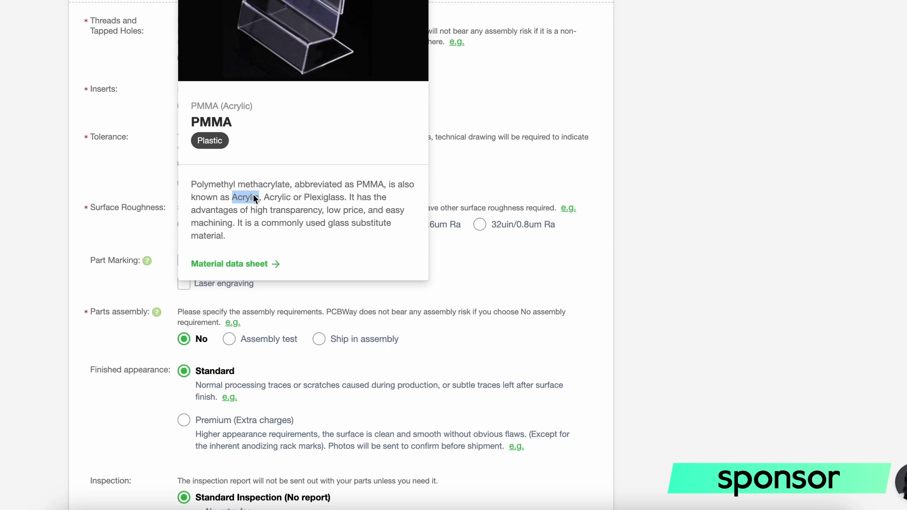
pyautogui.scroll(6, 254, 198)
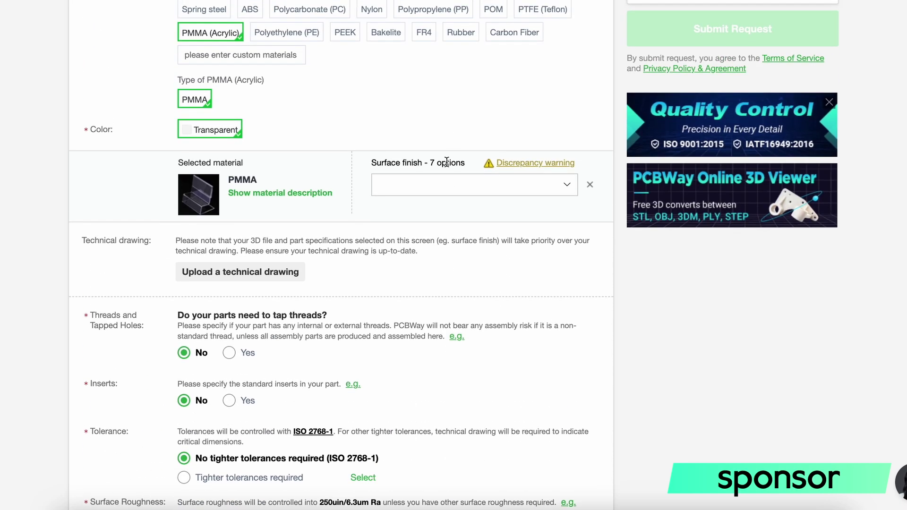
pyautogui.click(437, 185)
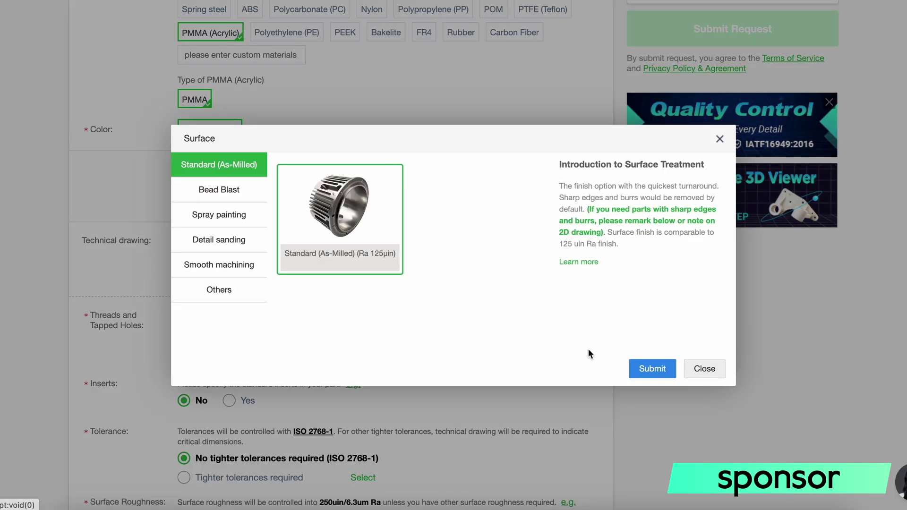
pyautogui.click(648, 370)
pyautogui.scroll(4, 438, 319)
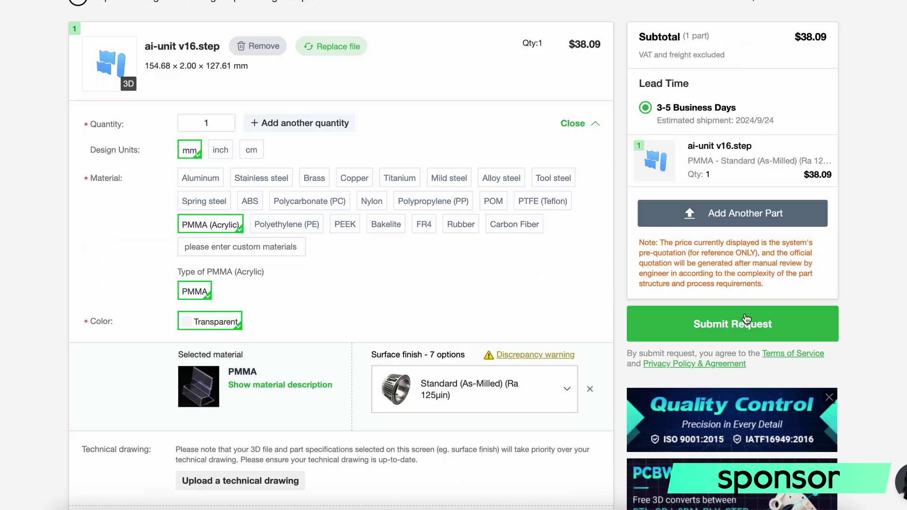
pyautogui.click(746, 322)
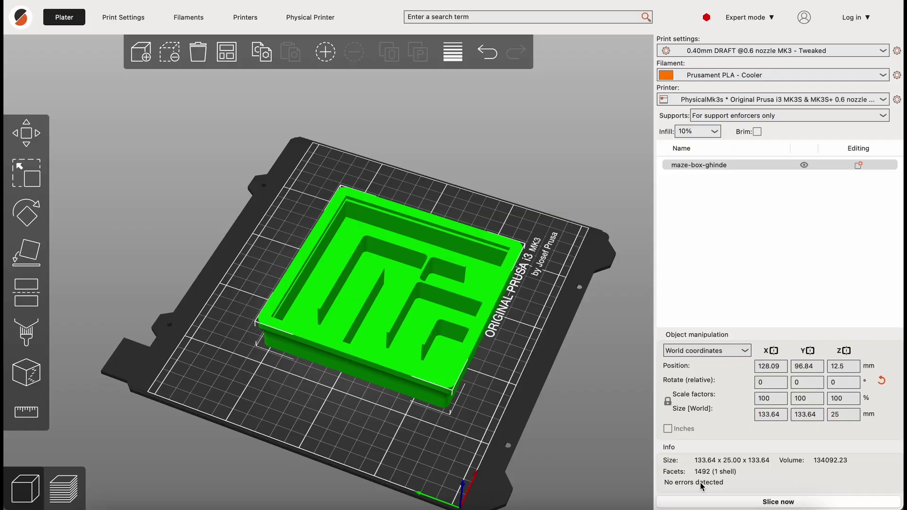
# Slice the maze box (about 3h4m, 115.96 g) and add an M600 colour change at 22.60 mm
pyautogui.click(706, 502)
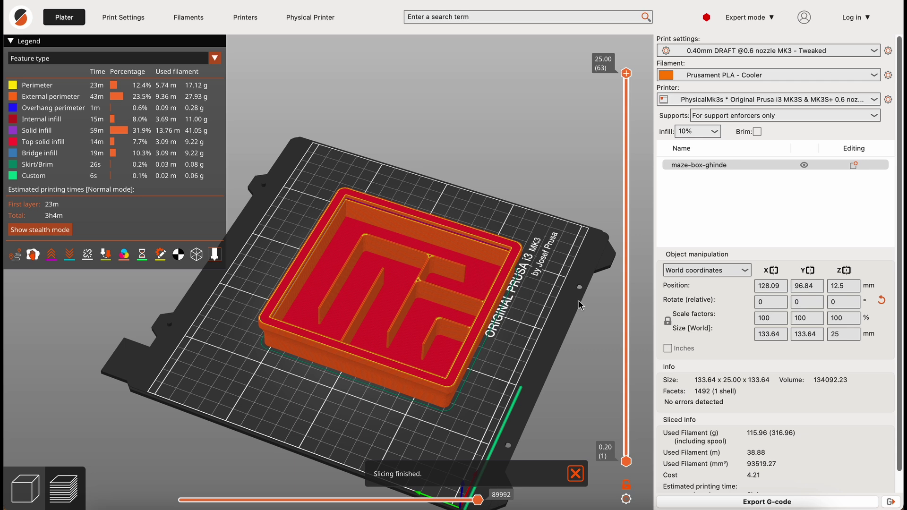
pyautogui.moveTo(581, 306); pyautogui.dragTo(583, 271, button='middle')
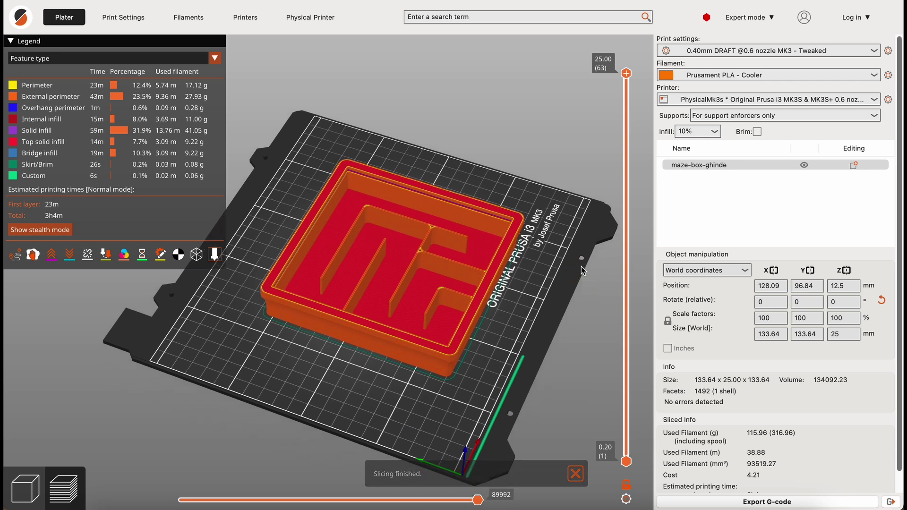
pyautogui.scroll(5, 519, 275)
pyautogui.moveTo(510, 276); pyautogui.dragTo(444, 278, button='middle')
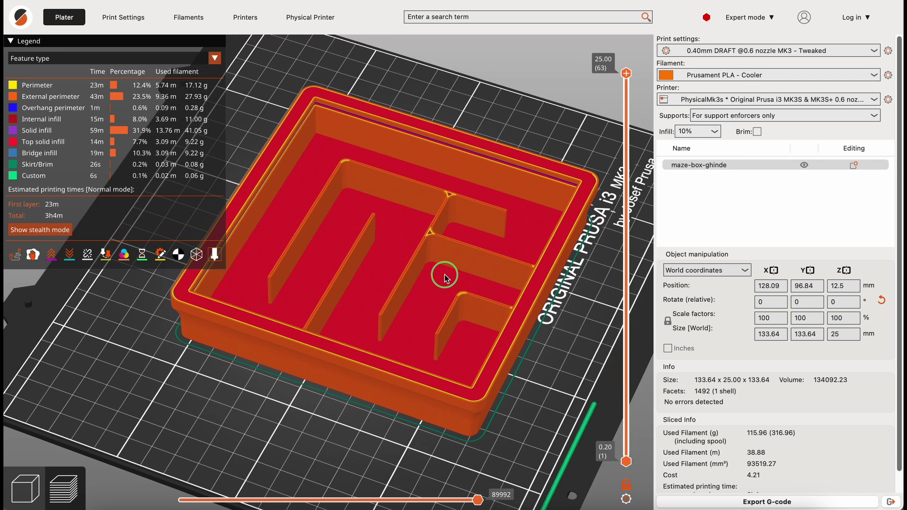
pyautogui.moveTo(445, 279)
pyautogui.mouseDown()
pyautogui.moveTo(439, 246)
pyautogui.moveTo(443, 267)
pyautogui.moveTo(434, 270)
pyautogui.mouseUp()
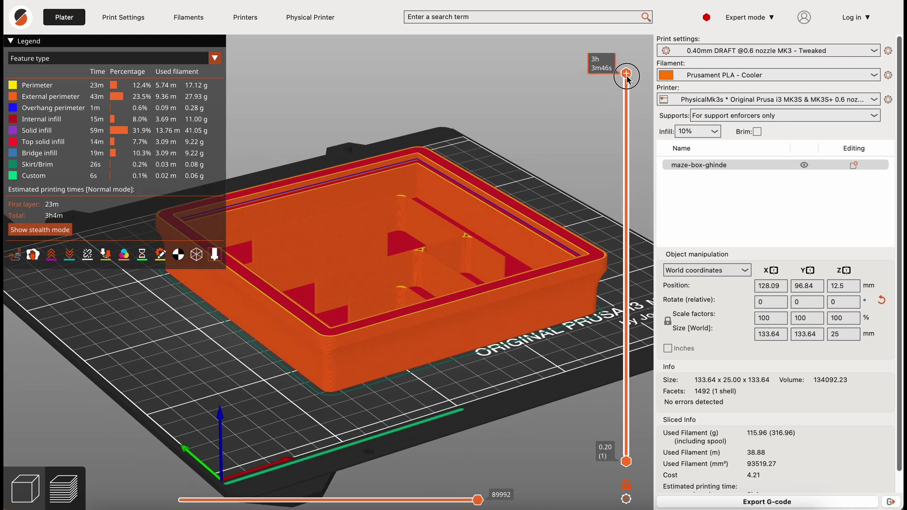
pyautogui.moveTo(627, 75); pyautogui.dragTo(623, 113)
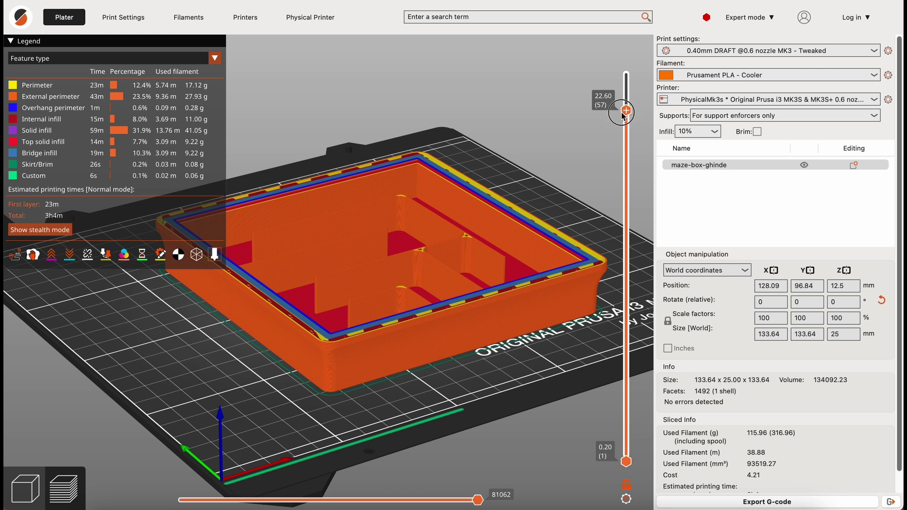
pyautogui.click(626, 110)
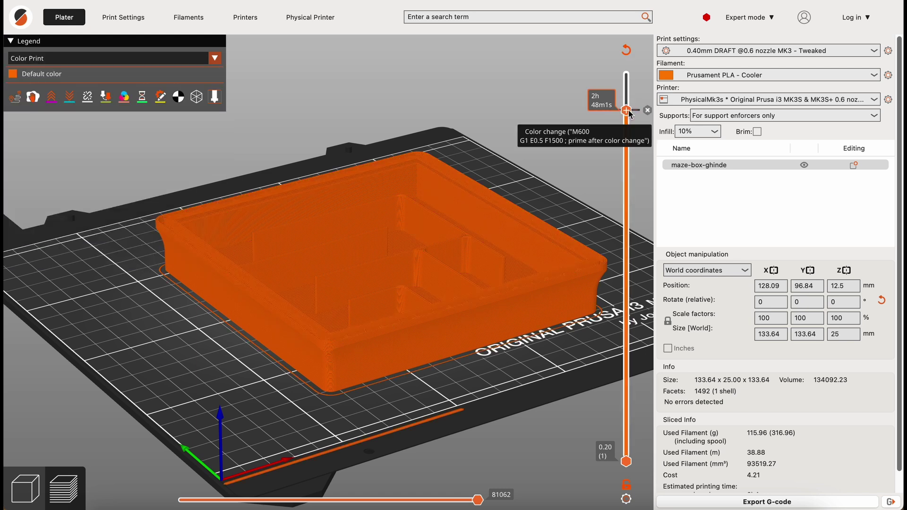
pyautogui.moveTo(628, 113); pyautogui.dragTo(626, 71)
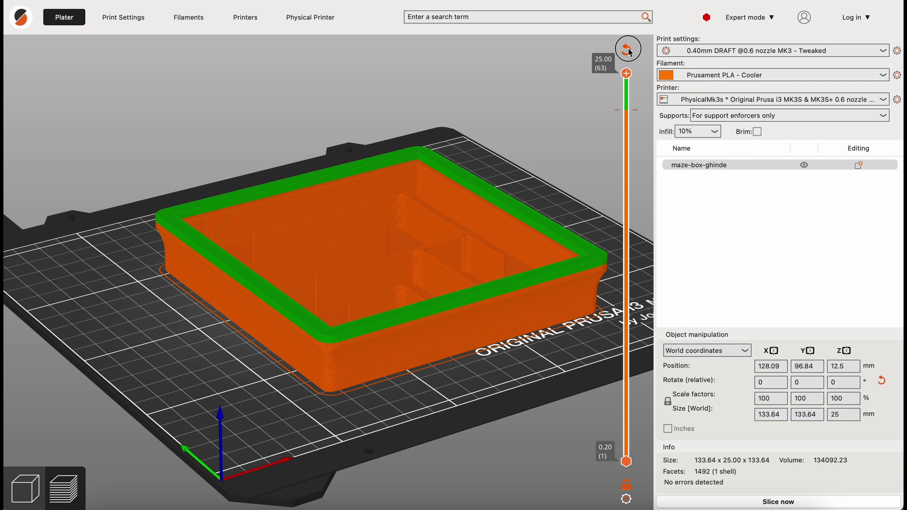